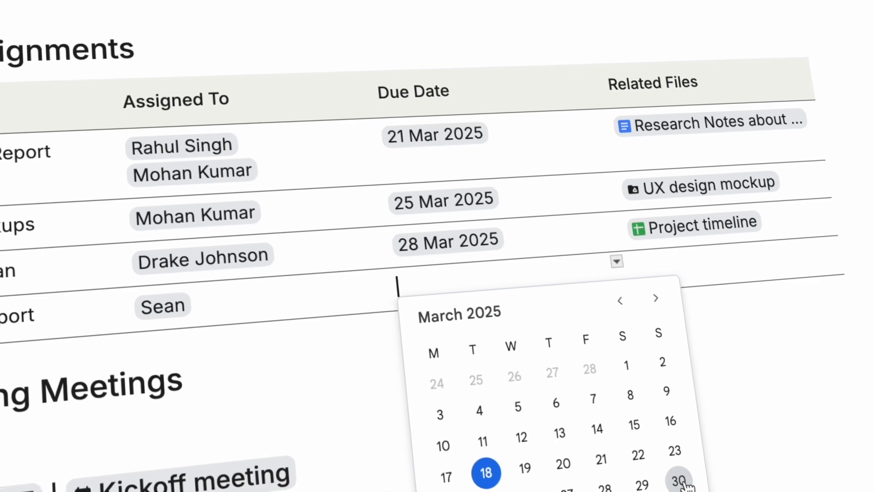
# Step: Set the User Testing Report row's due date to 30 Mar 2025 and link the User Testing Report document under Related Files
pyautogui.click(682, 482)
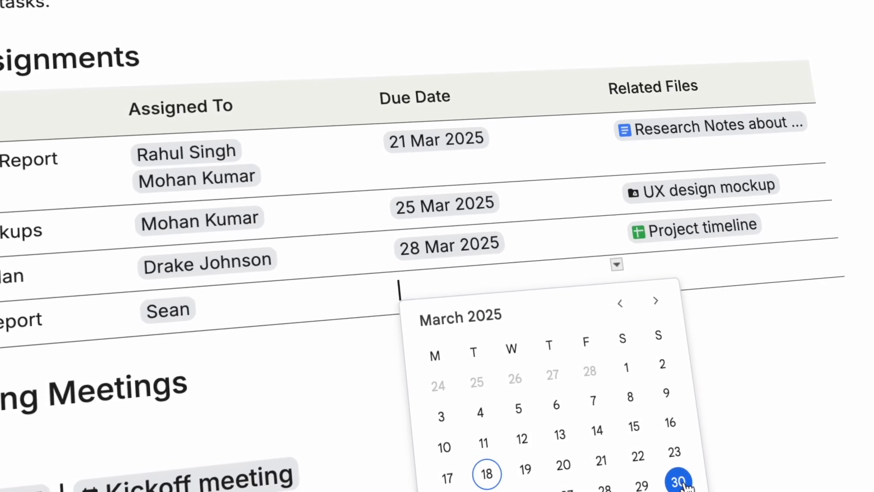
pyautogui.press('Return')
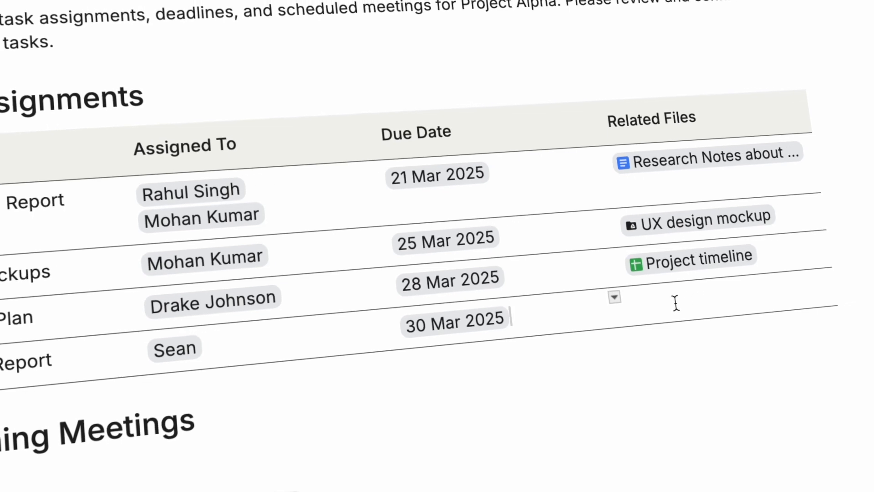
pyautogui.click(673, 305)
pyautogui.write('@')
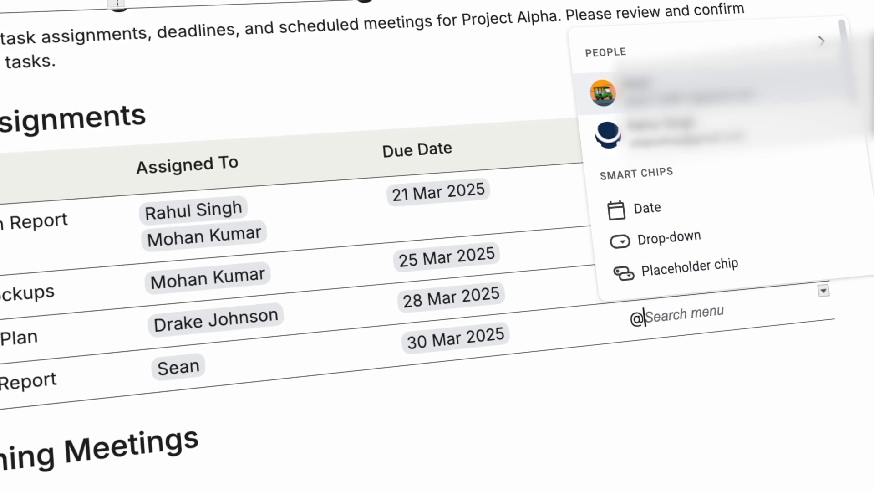
pyautogui.write('Us')
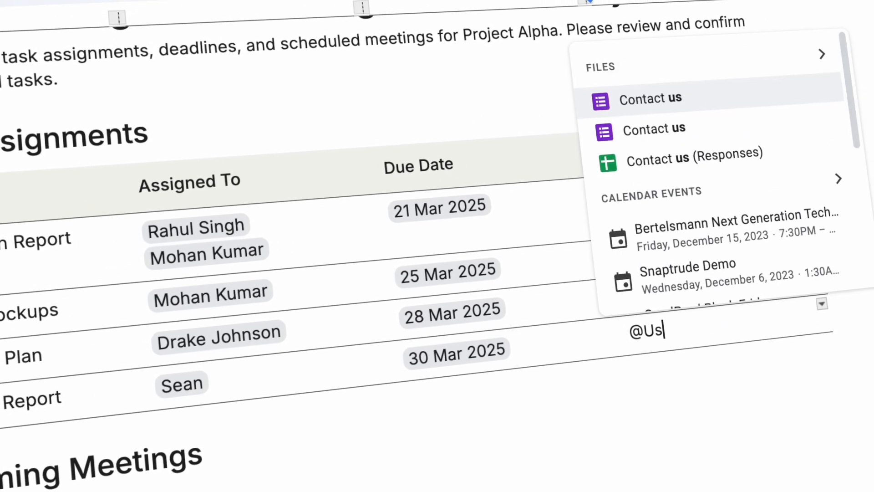
pyautogui.write('er')
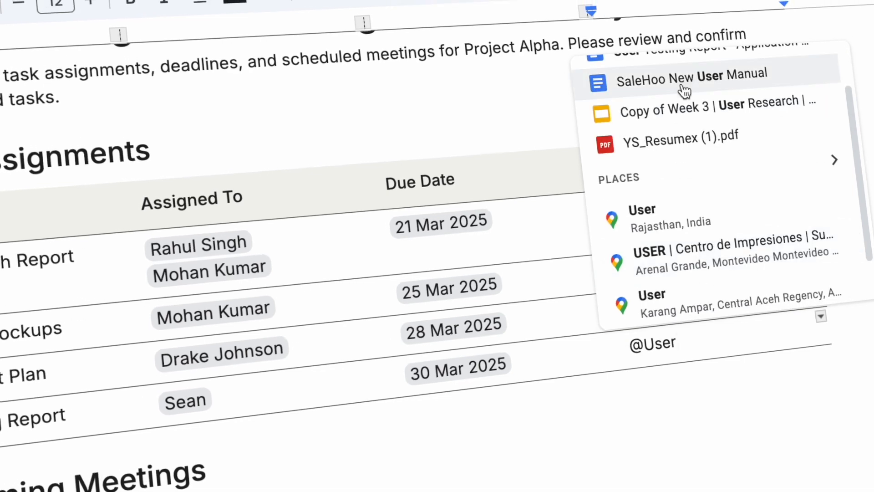
pyautogui.scroll(2, 687, 86)
pyautogui.click(693, 117)
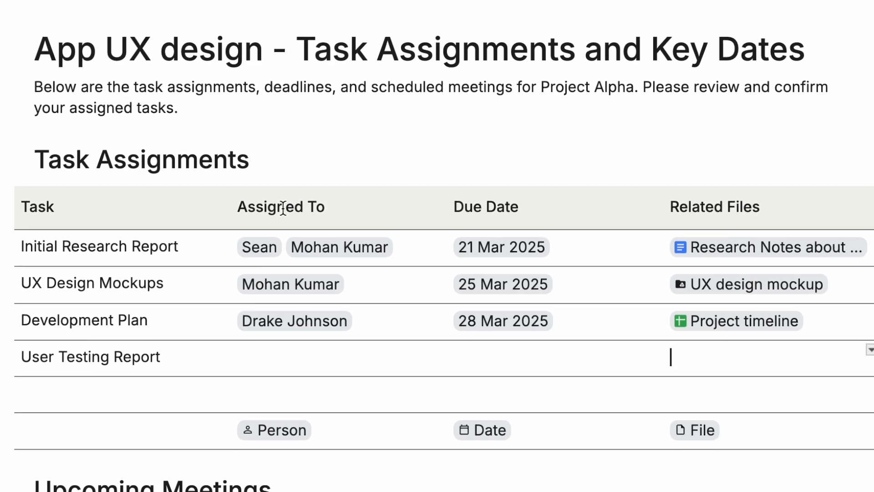
# Step: Preview the details of the person, date and file chips in the first rows of the Task Assignments table
pyautogui.moveTo(256, 259)
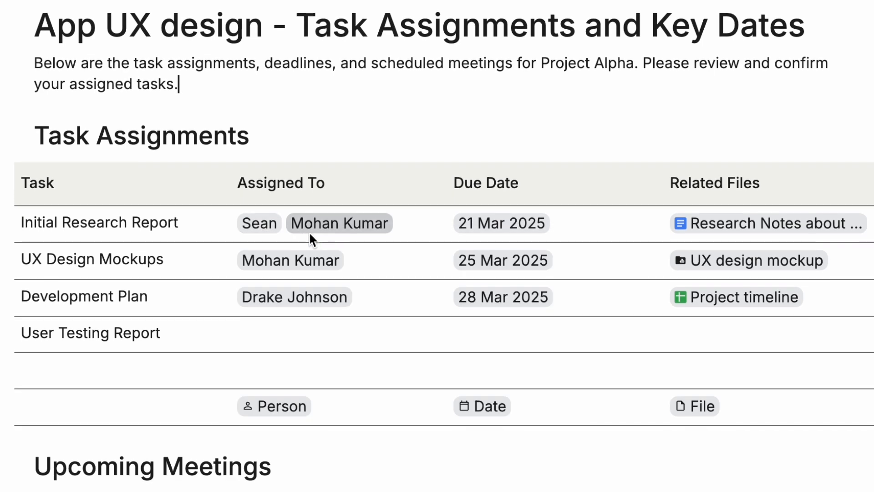
pyautogui.moveTo(356, 225)
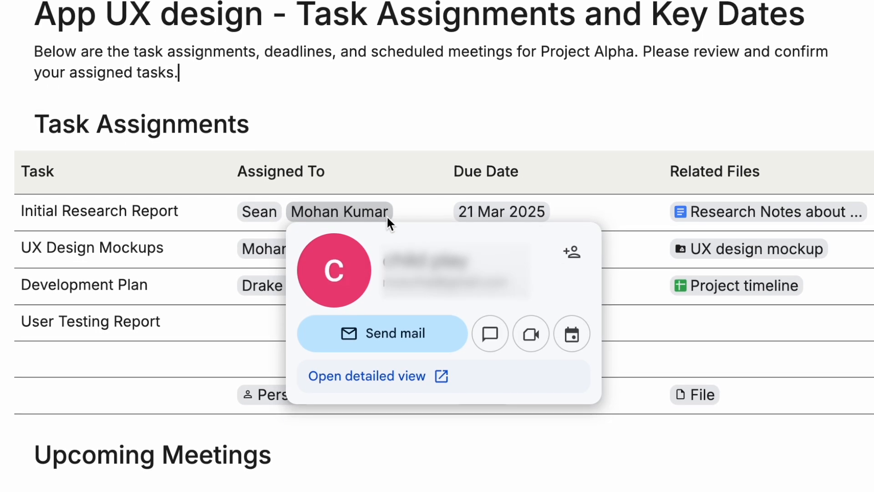
pyautogui.moveTo(506, 213)
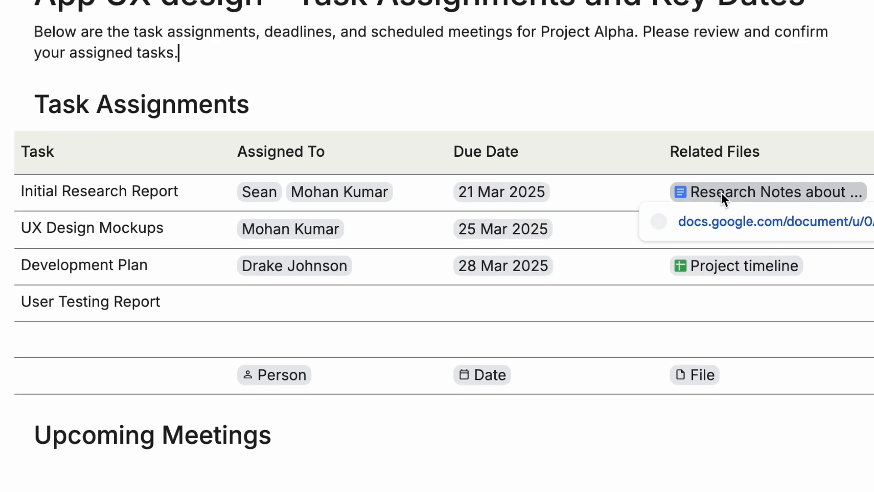
pyautogui.moveTo(724, 190)
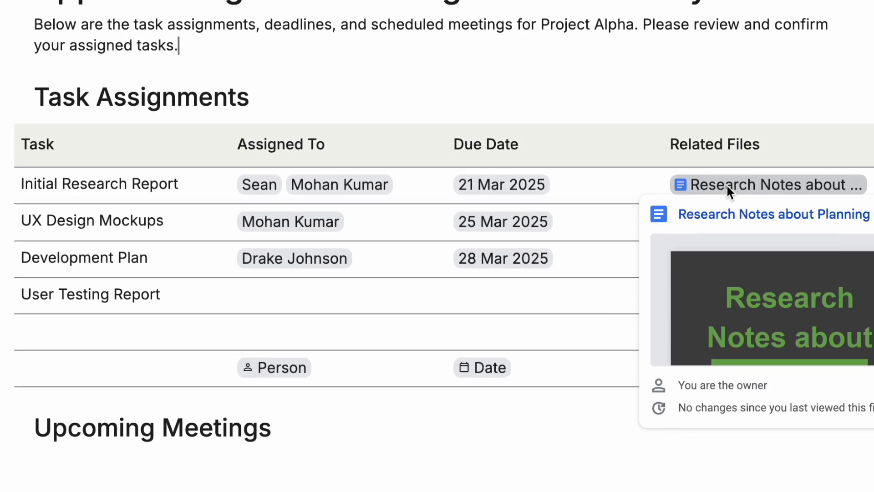
pyautogui.moveTo(744, 214)
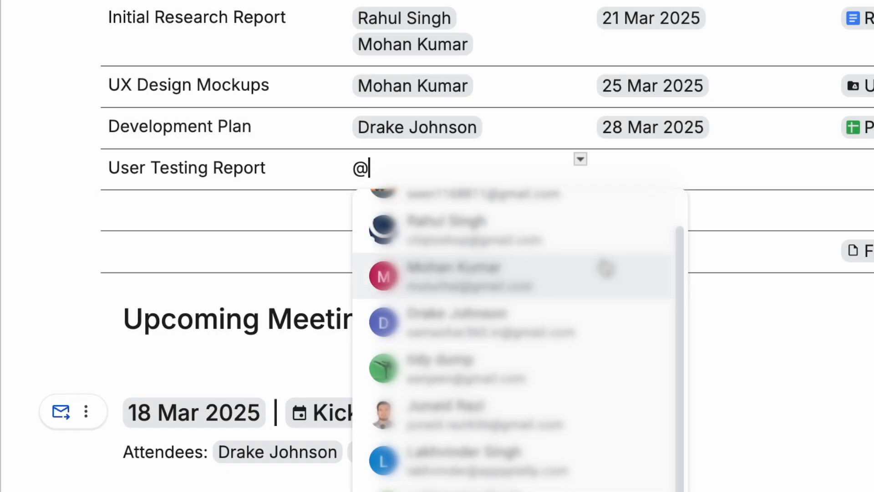
# Step: Search the people suggestions for "a" in the User Testing Report row's Assigned To cell
pyautogui.write('a')
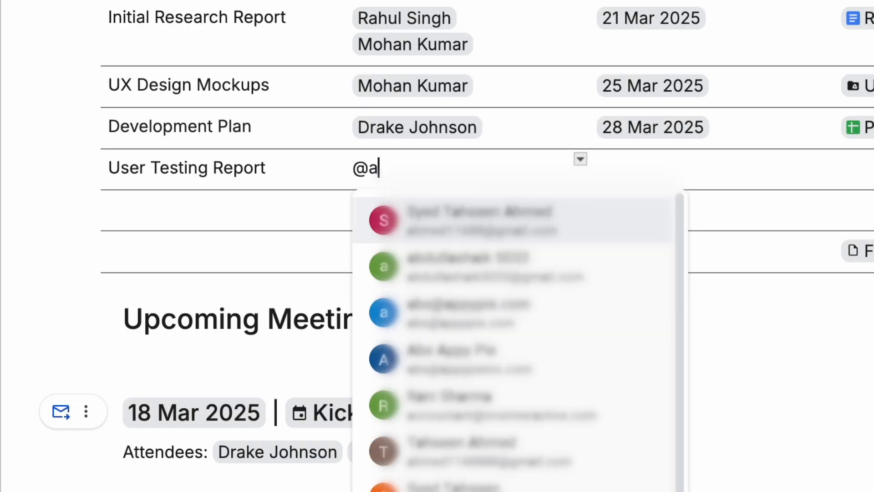
pyautogui.scroll(-1, 518, 337)
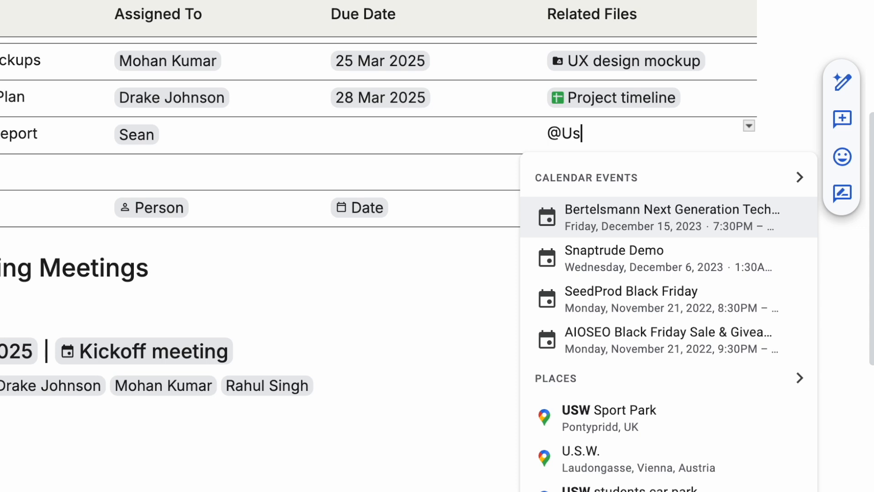
# Step: Search for "User" in the Related Files cell, expand the file results and insert the User Testing Report document chip
pyautogui.write('er')
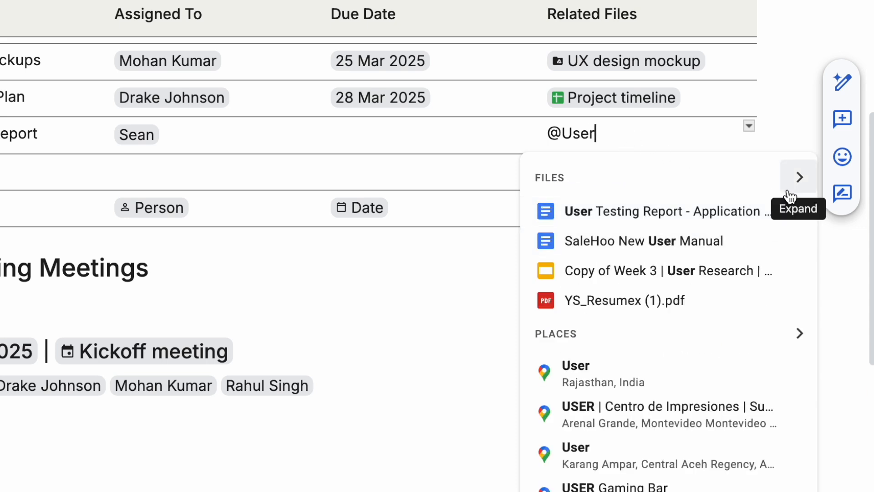
pyautogui.click(797, 178)
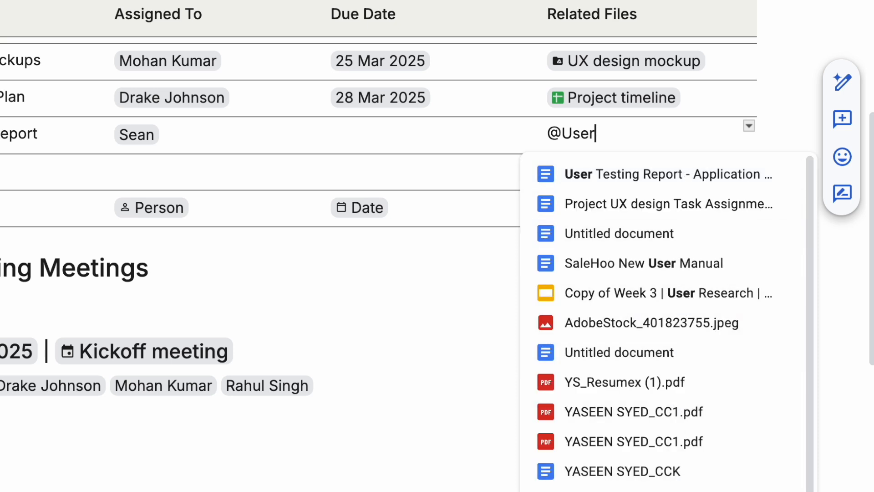
pyautogui.click(659, 179)
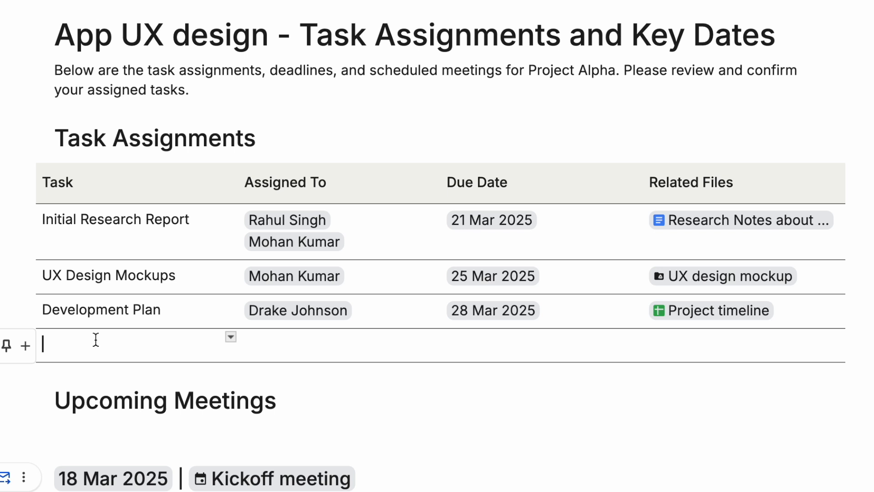
# Step: Enter "User Testing Report" as the task in the empty last row of the Task Assignments table
pyautogui.write('Us')
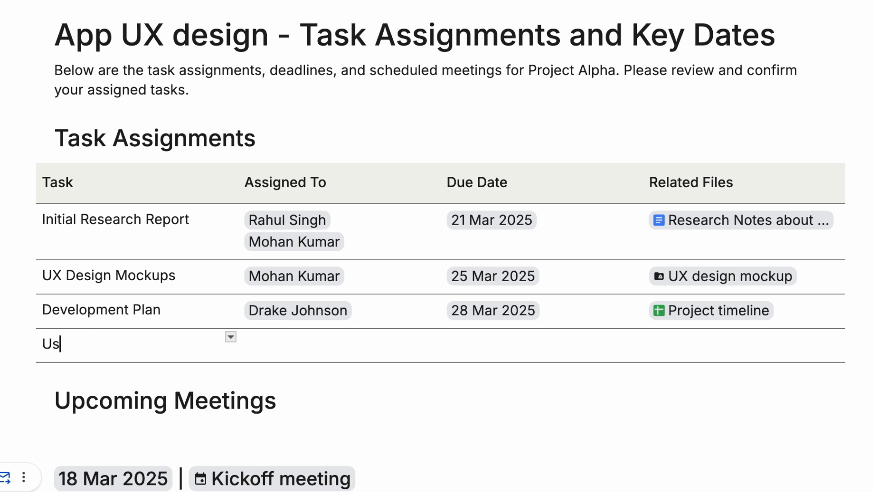
pyautogui.write('er Testing R')
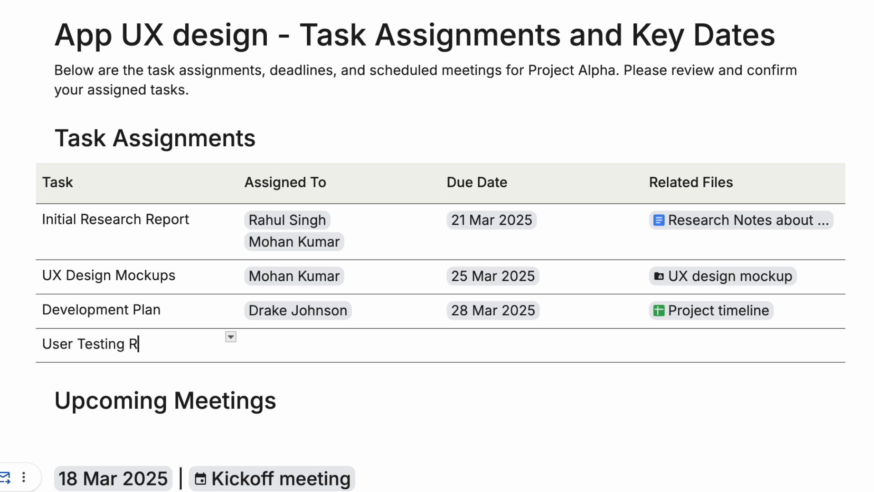
pyautogui.write('eport')
pyautogui.press('Tab')
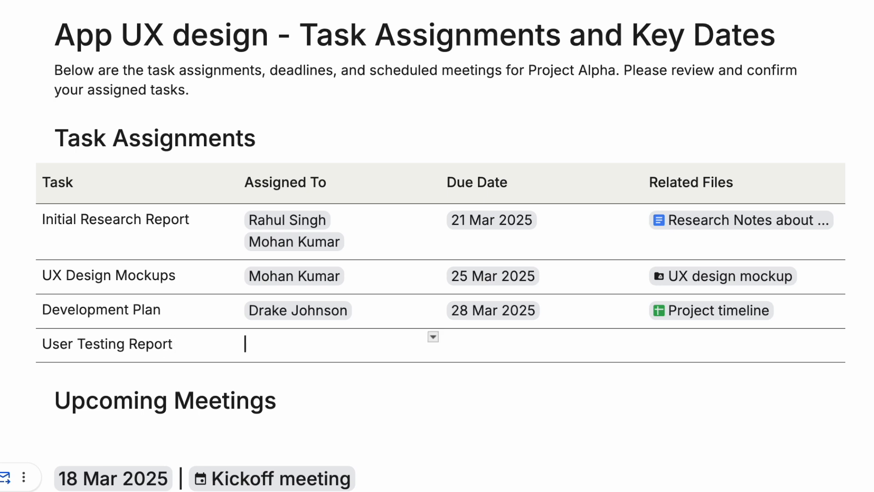
# Step: Insert the assignee's person chip in the User Testing Report row's Assigned To cell
pyautogui.write('@')
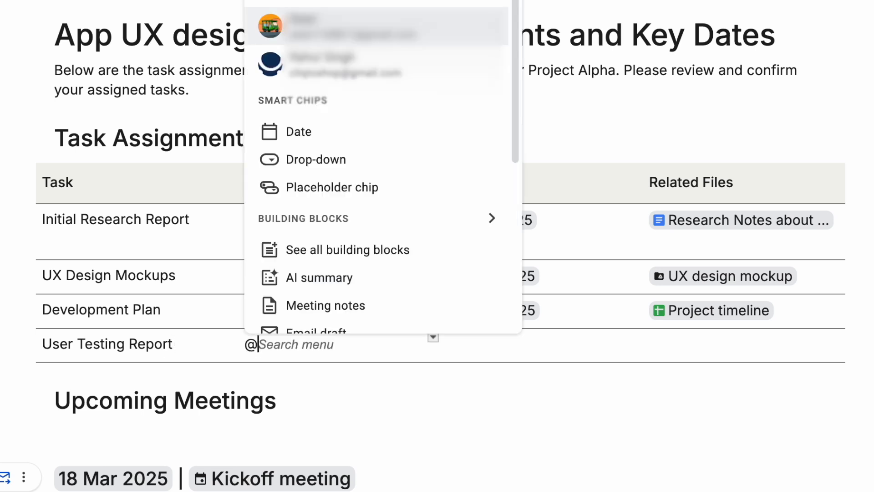
pyautogui.write('Se')
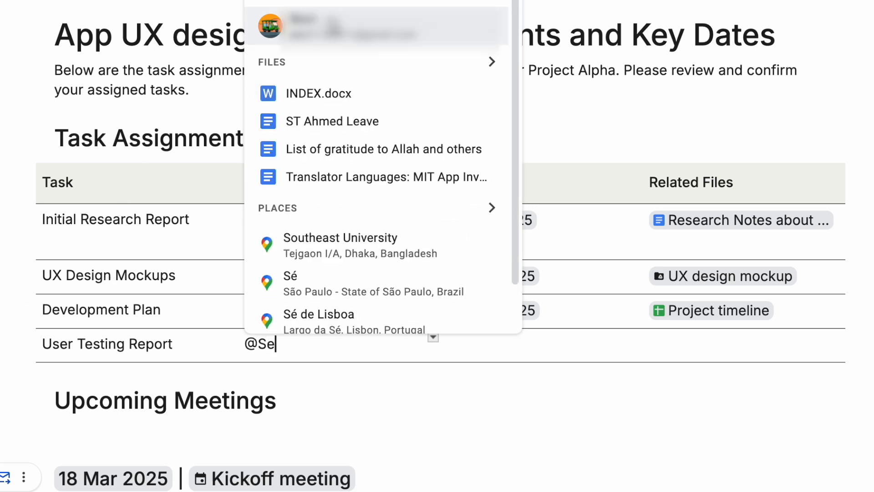
pyautogui.click(333, 27)
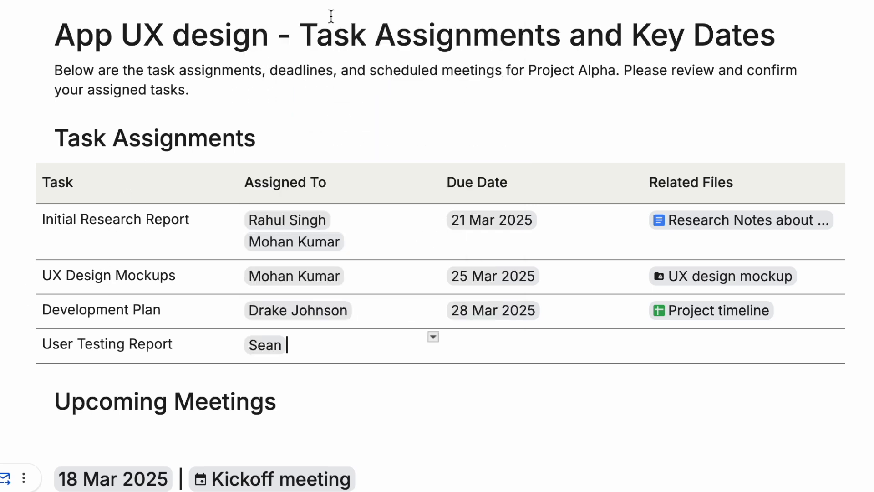
# Step: Insert a date chip for 30 Mar 2025 in the User Testing Report row's Due Date cell
pyautogui.click(478, 351)
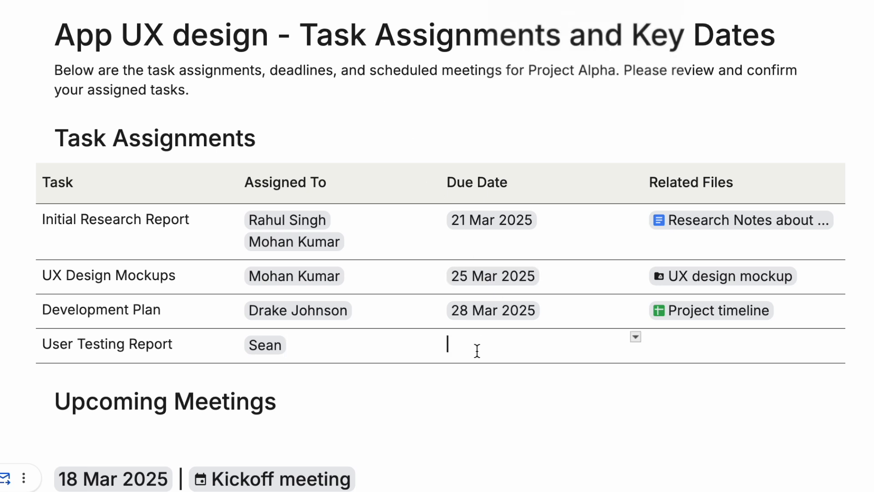
pyautogui.write('@')
pyautogui.scroll(-1, 471, 264)
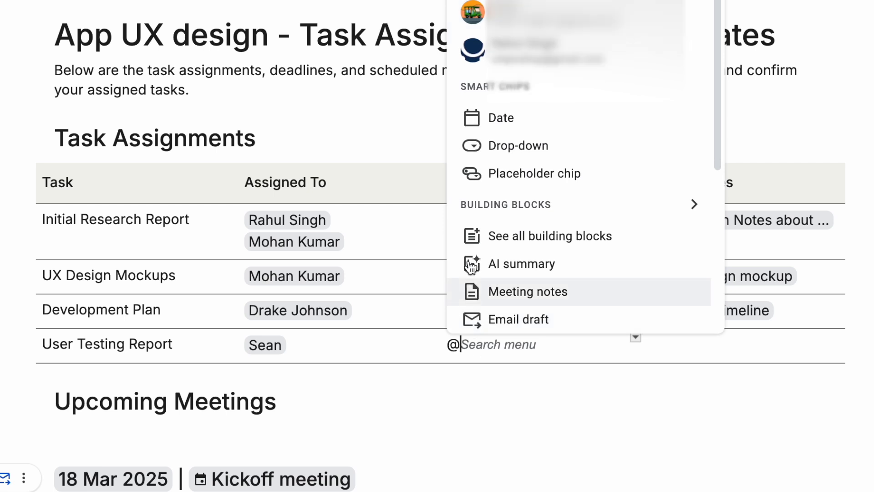
pyautogui.click(494, 118)
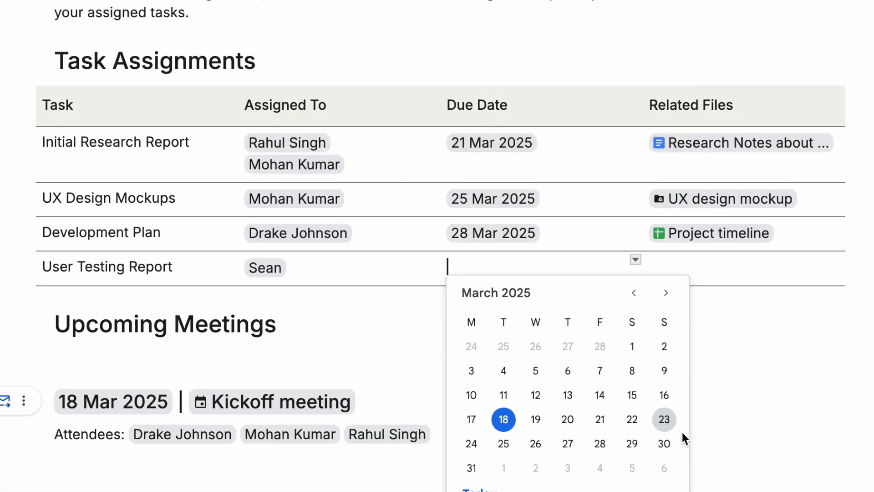
pyautogui.click(666, 445)
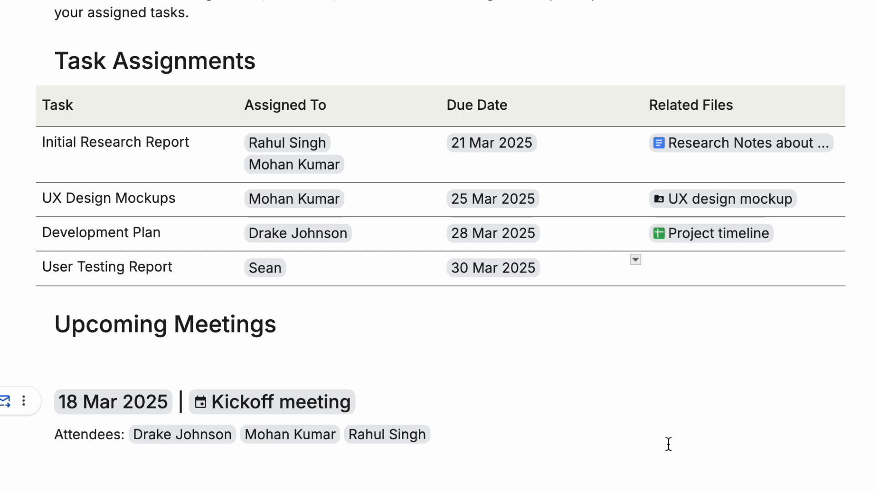
# Step: Search for "User" in the last row's Related Files cell and insert the User Testing Report document as a file chip
pyautogui.click(691, 269)
pyautogui.write('@')
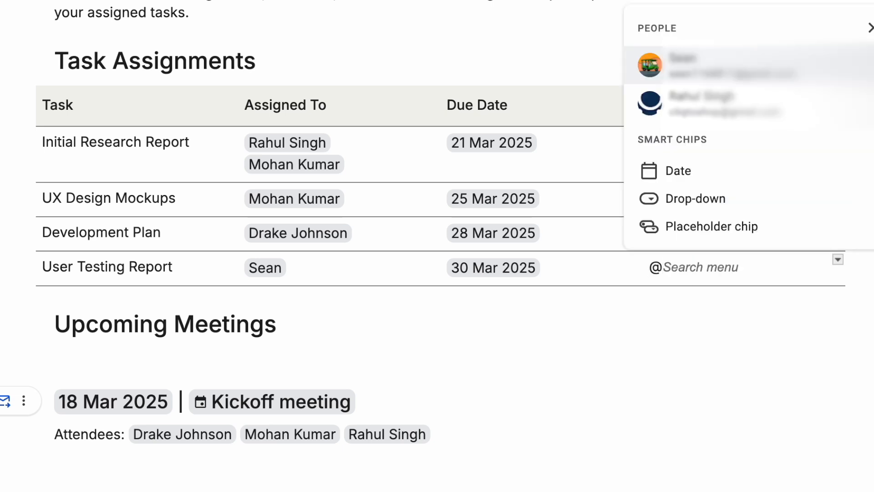
pyautogui.write('Us')
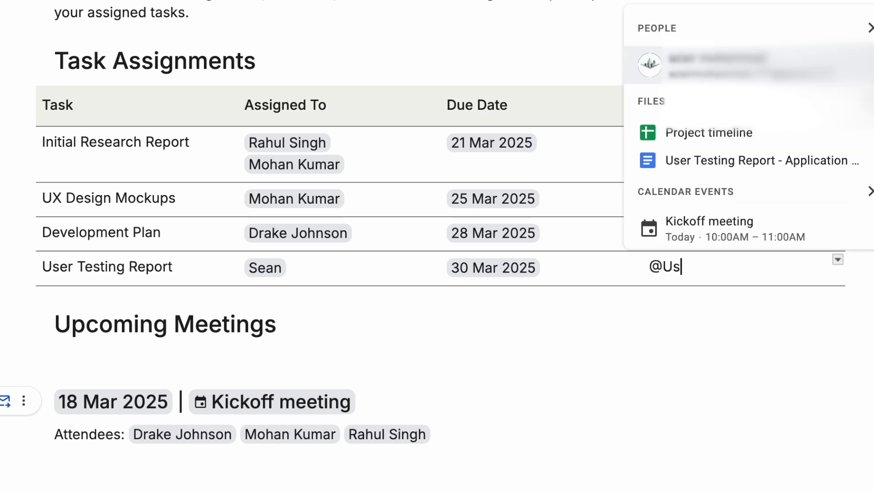
pyautogui.write('er')
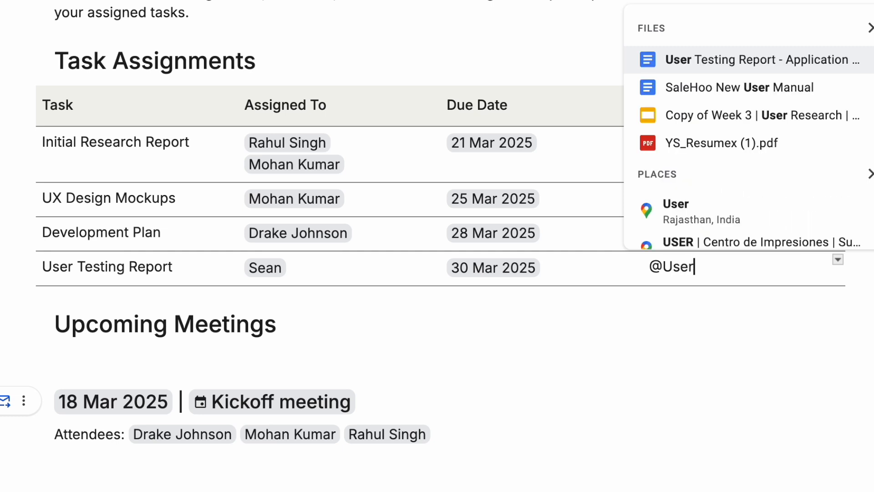
pyautogui.scroll(-2, 654, 217)
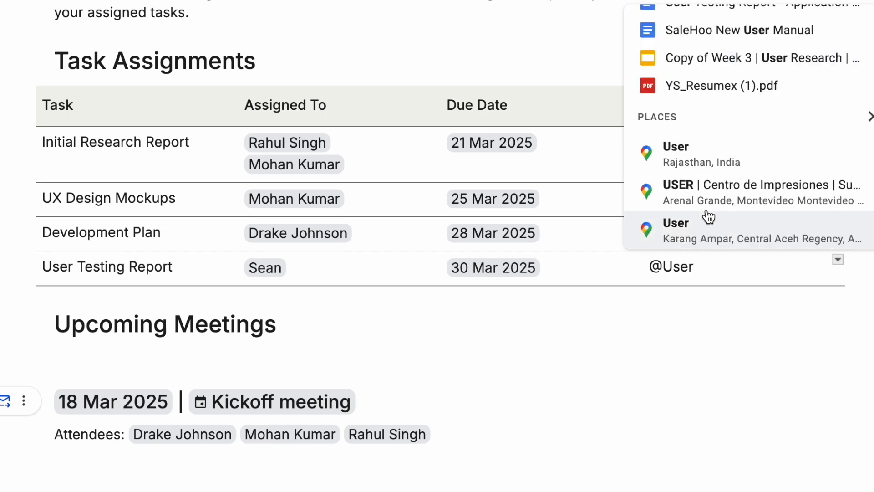
pyautogui.scroll(2, 731, 27)
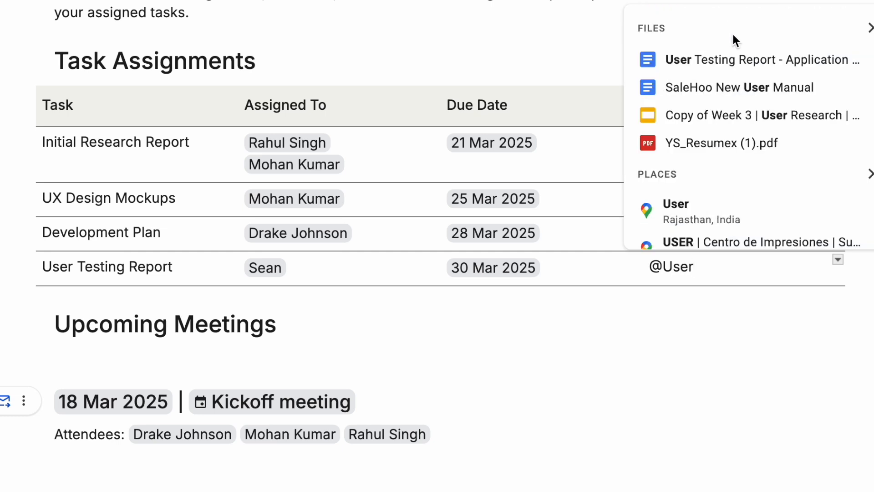
pyautogui.click(733, 60)
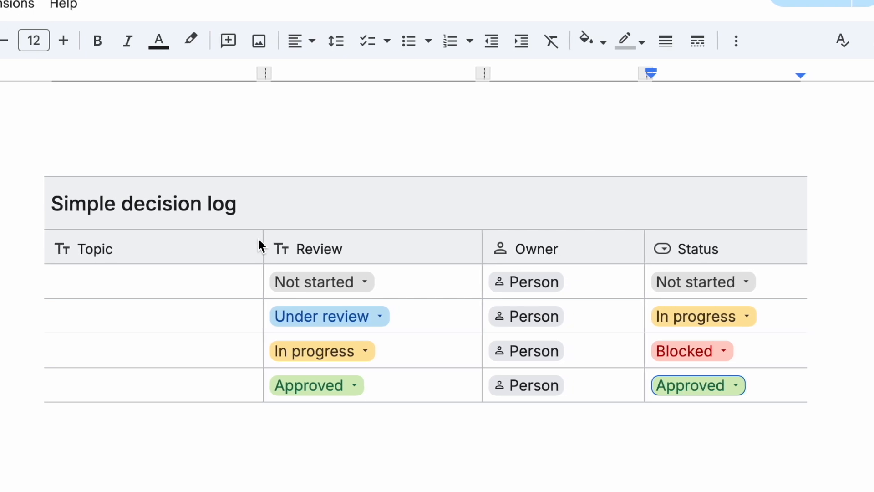
# Step: Insert a drop-down chip from the Project status preset set to "In progress" in the decision log's first Status cell
pyautogui.click(350, 281)
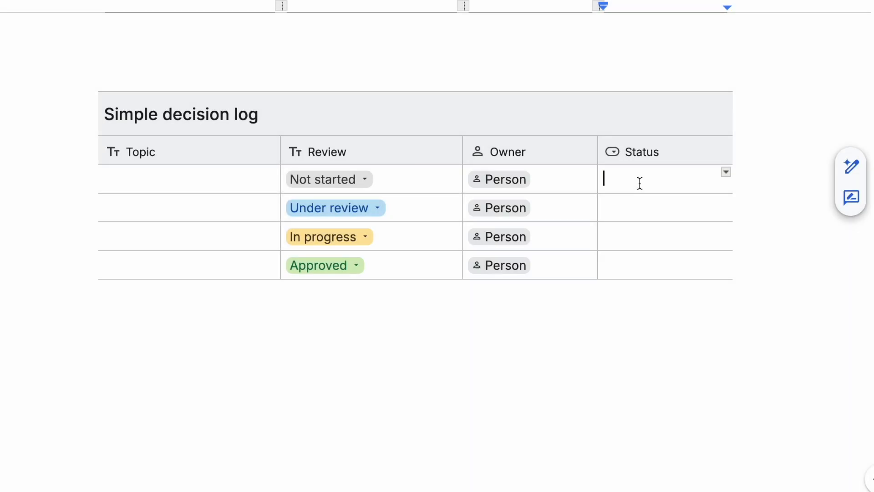
pyautogui.write('@')
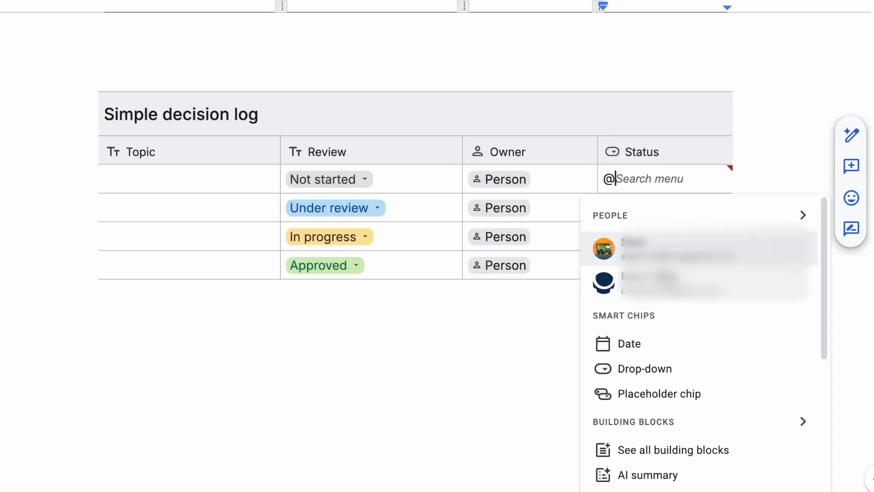
pyautogui.click(660, 368)
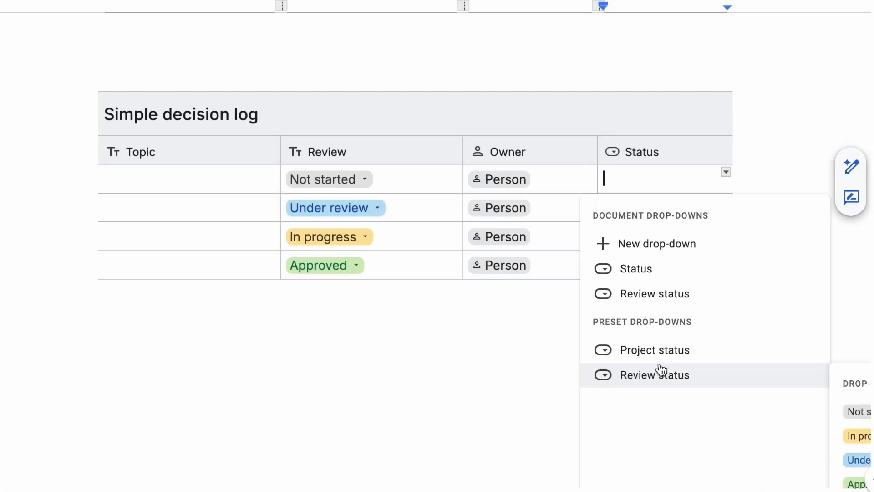
pyautogui.hscroll(2, 660, 368)
pyautogui.moveTo(715, 355)
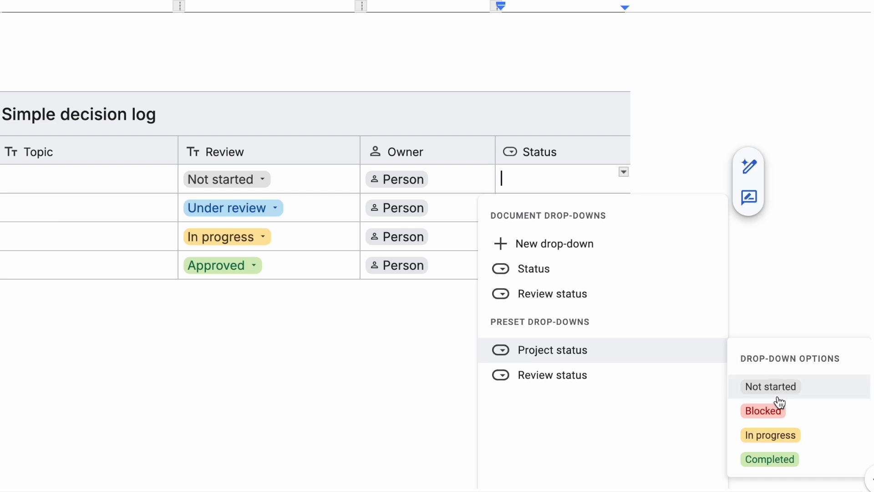
pyautogui.click(780, 439)
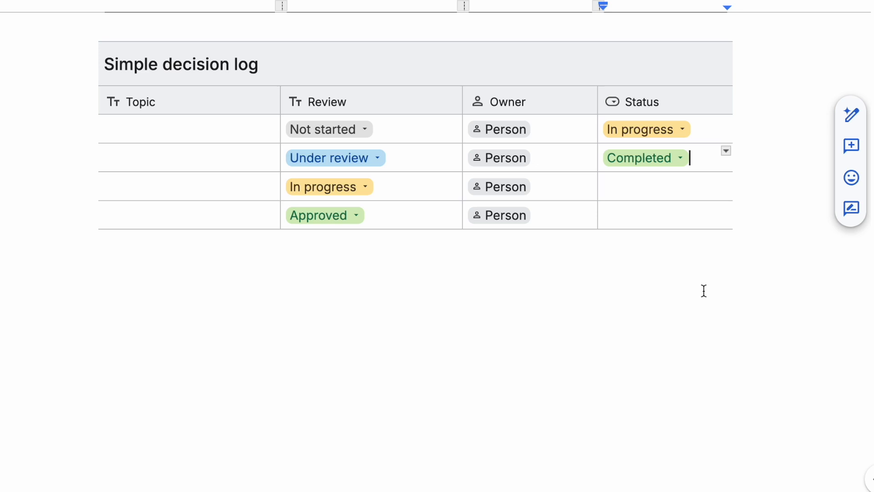
# Step: View the available options of the Completed drop-down in the decision log's second row
pyautogui.click(681, 158)
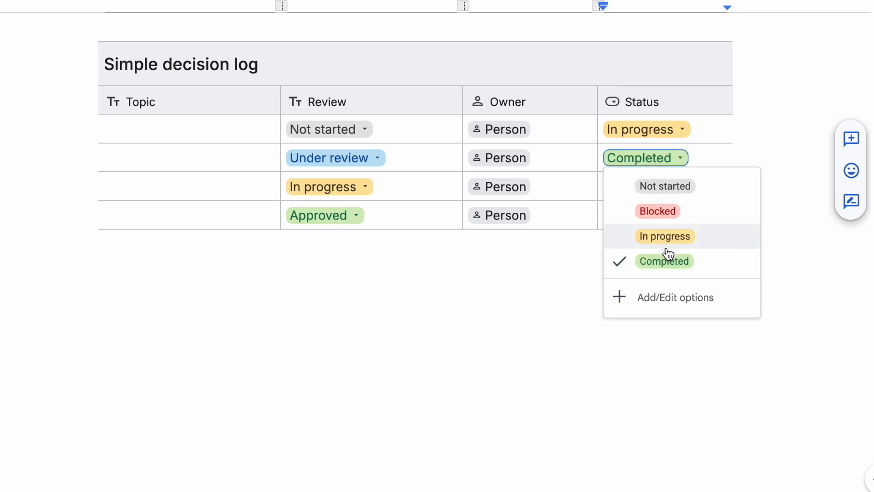
pyautogui.click(552, 309)
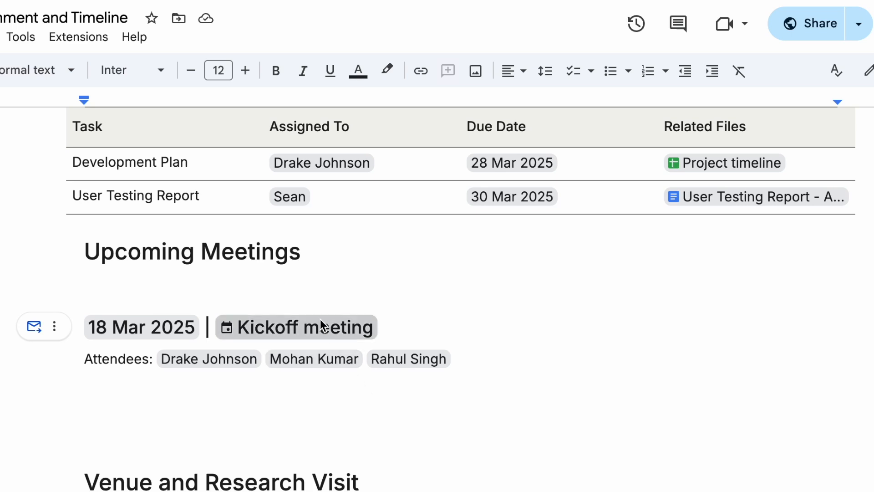
# Step: Open the Kickoff meeting calendar event from its chip under Upcoming Meetings
pyautogui.moveTo(313, 326)
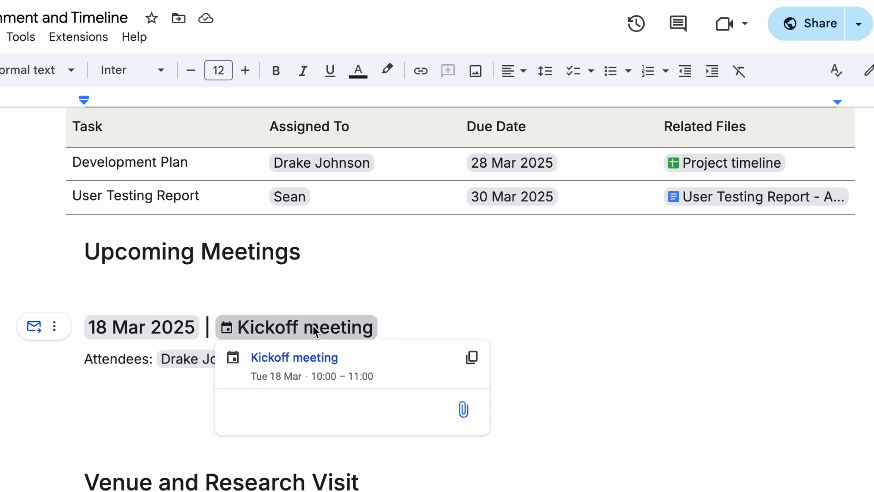
pyautogui.click(309, 358)
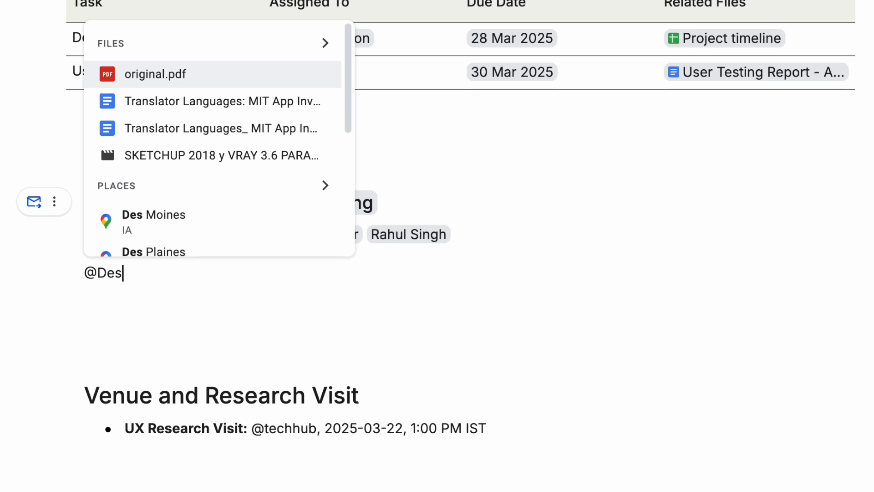
# Step: Search for "Design" to insert the Design Review calendar event chip below the Kickoff meeting attendees, and expand it into meeting notes
pyautogui.write('ign')
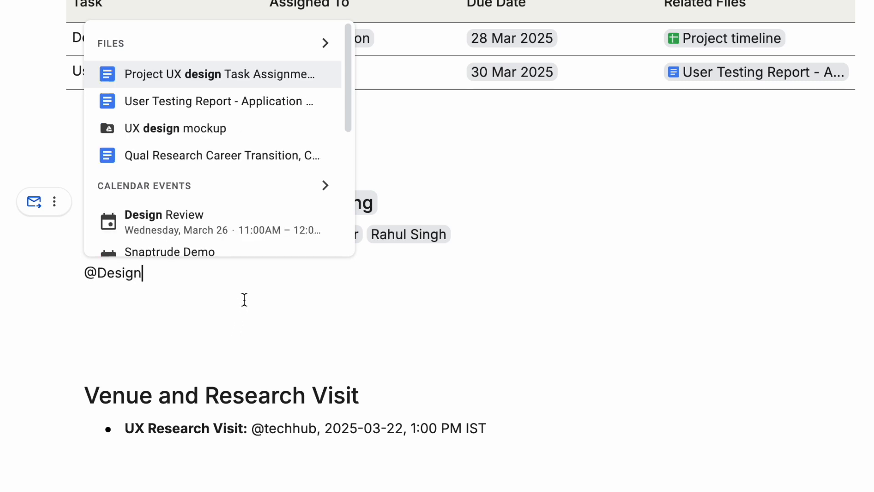
pyautogui.scroll(-1, 254, 227)
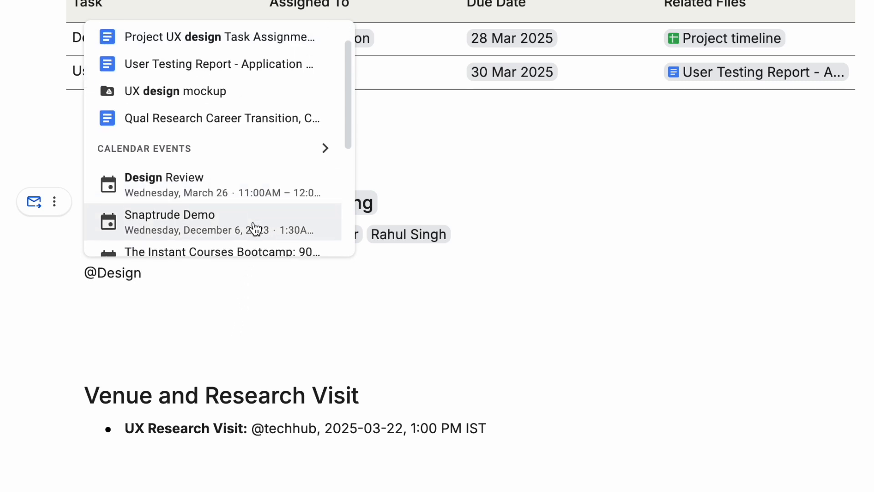
pyautogui.scroll(-1, 254, 227)
pyautogui.click(254, 157)
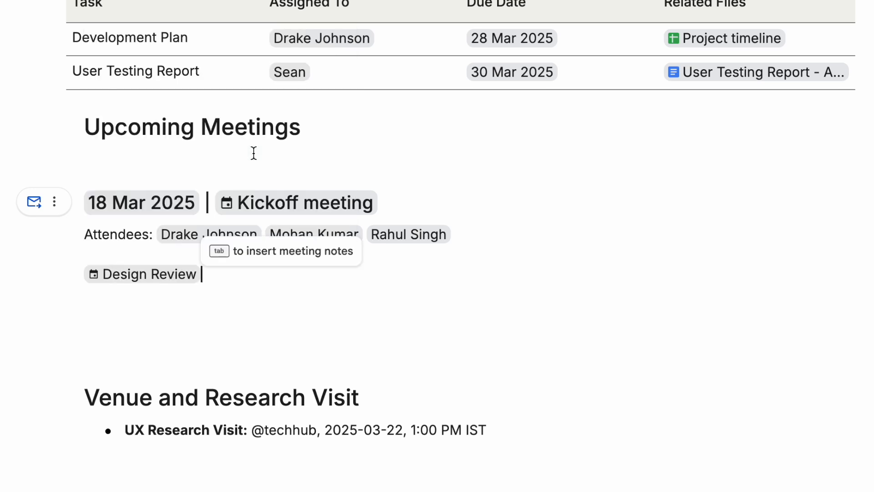
pyautogui.press('Tab')
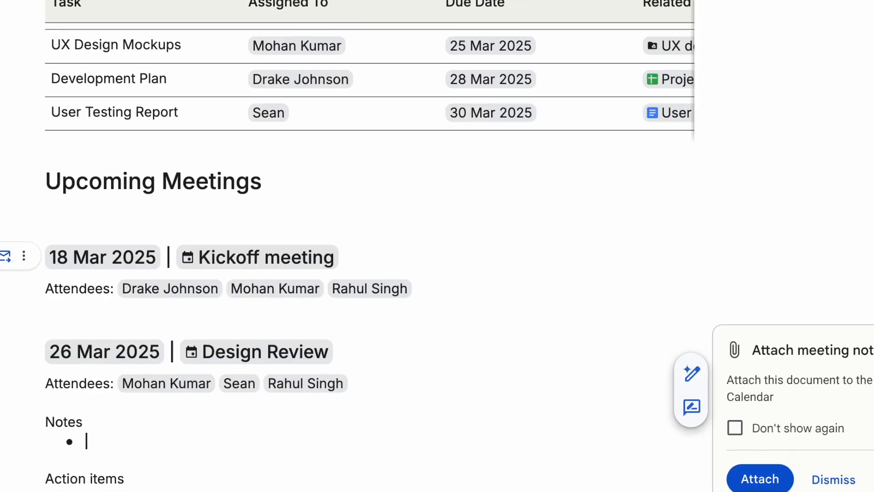
pyautogui.scroll(-3, 507, 175)
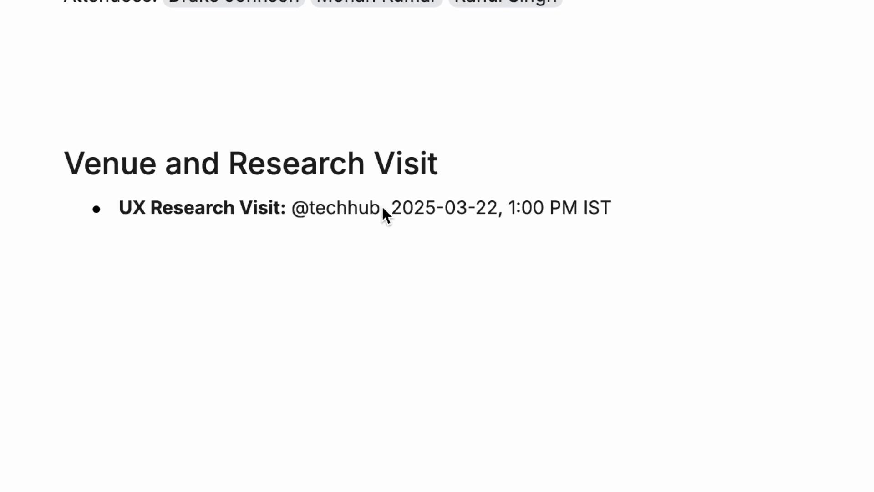
pyautogui.press('BackSpace')
pyautogui.press('BackSpace')
pyautogui.press('BackSpace')
pyautogui.press('BackSpace')
pyautogui.press('BackSpace')
pyautogui.press('BackSpace')
pyautogui.press('BackSpace')
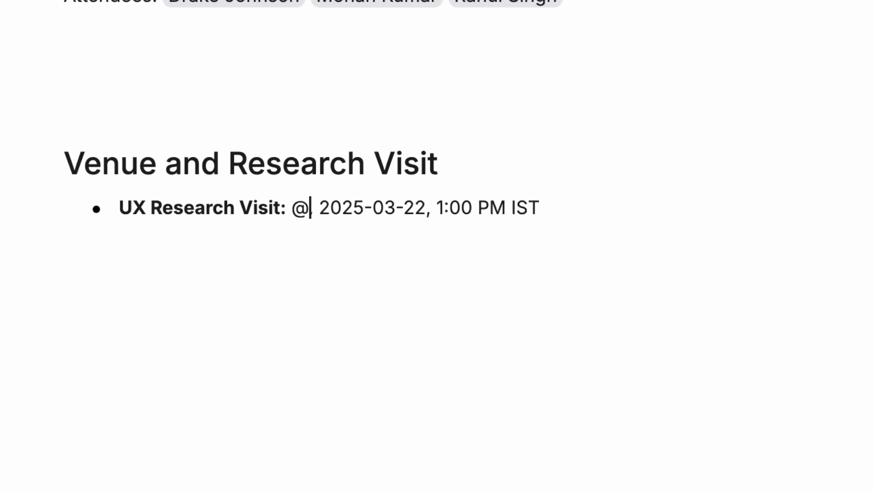
pyautogui.press('BackSpace')
pyautogui.write('@te')
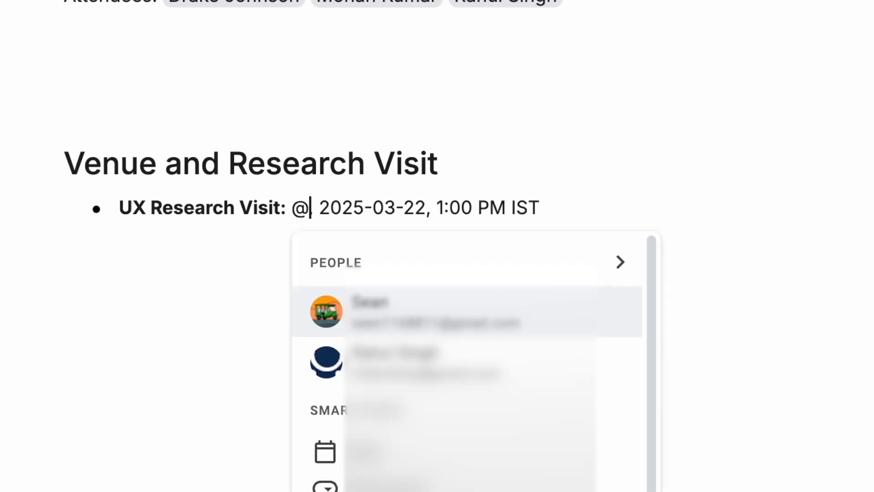
pyautogui.write('ch')
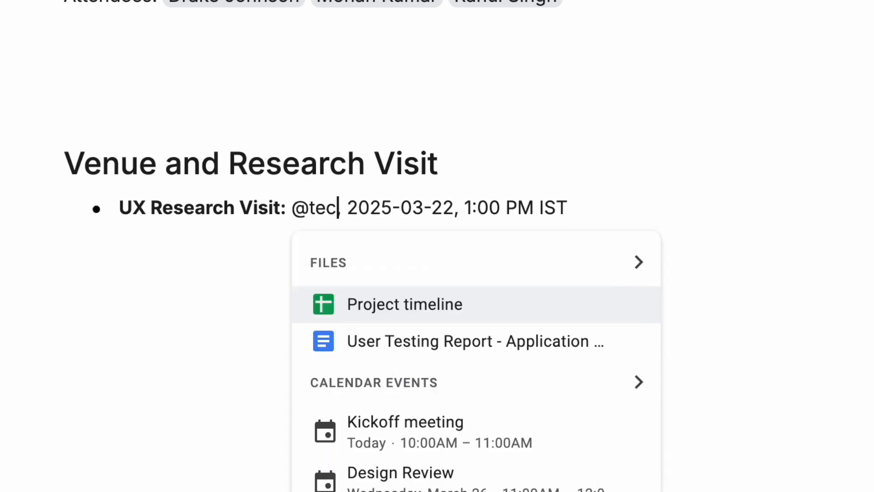
pyautogui.write('ub')
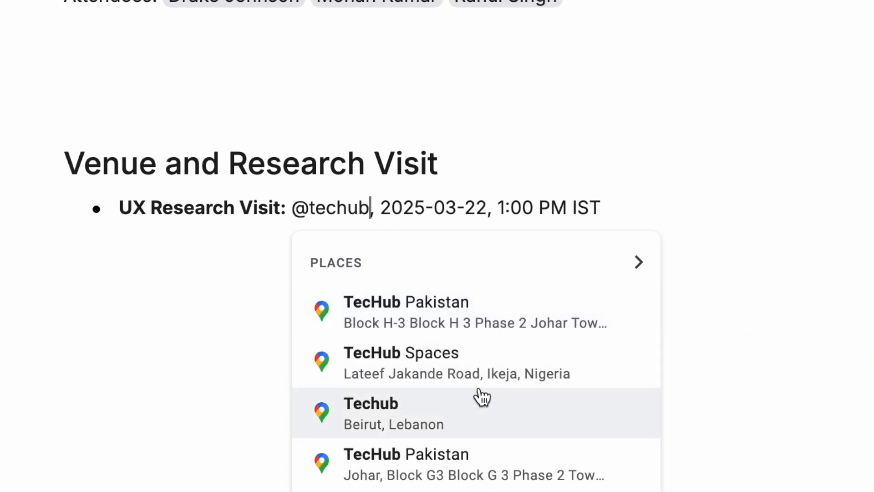
pyautogui.click(484, 486)
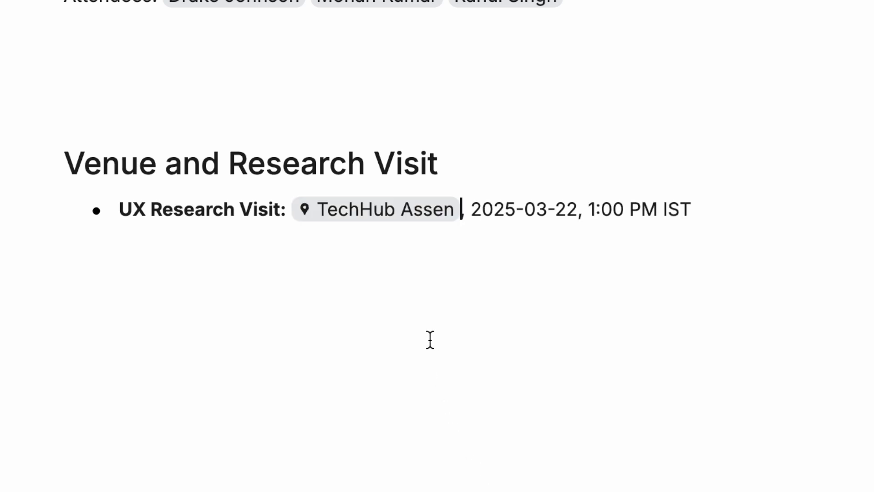
# Step: Preview the details behind the TechHub Assen place chip and the file chips in the Task Assignments table
pyautogui.moveTo(413, 212)
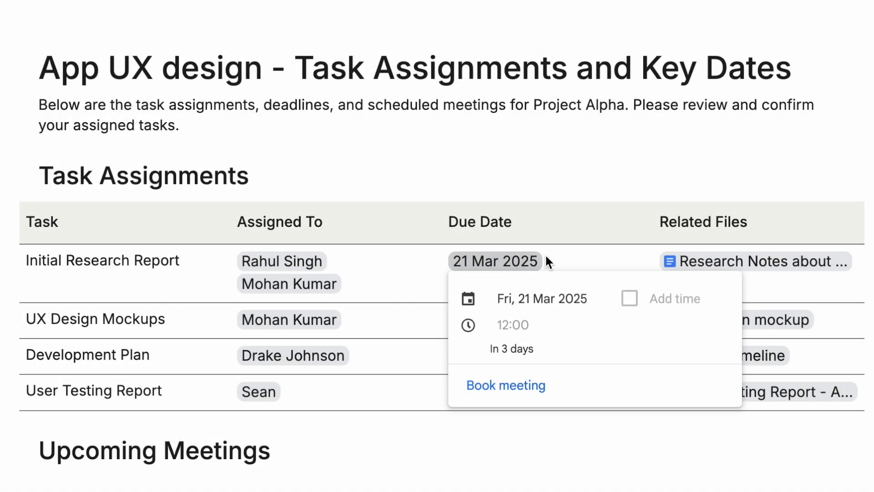
pyautogui.moveTo(710, 265)
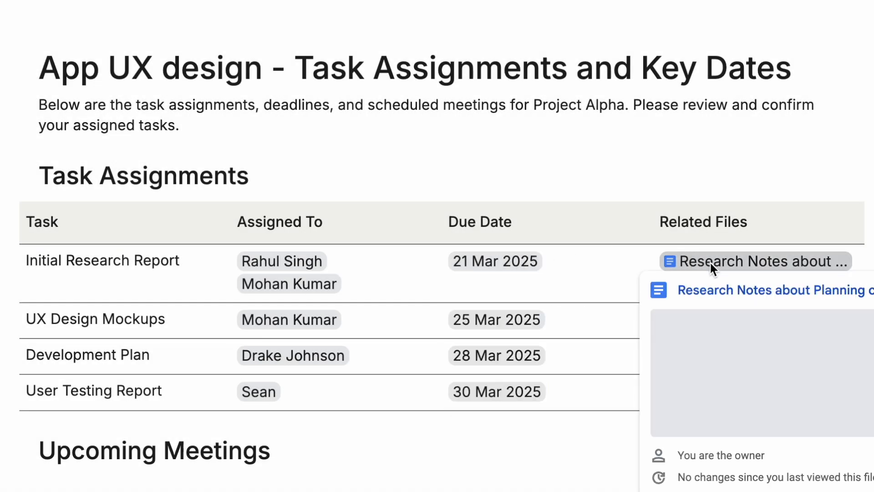
pyautogui.moveTo(687, 394)
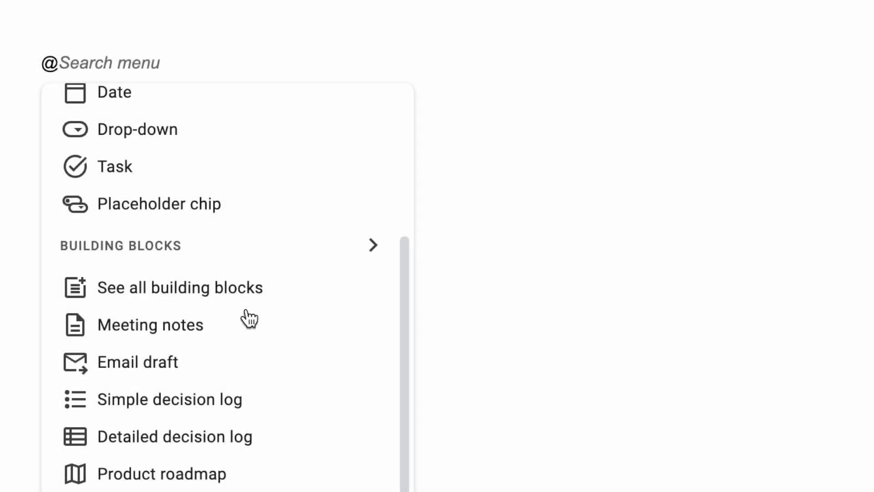
# Step: Start a Task smart chip on the empty line to open its title, assignee and date form
pyautogui.click(220, 172)
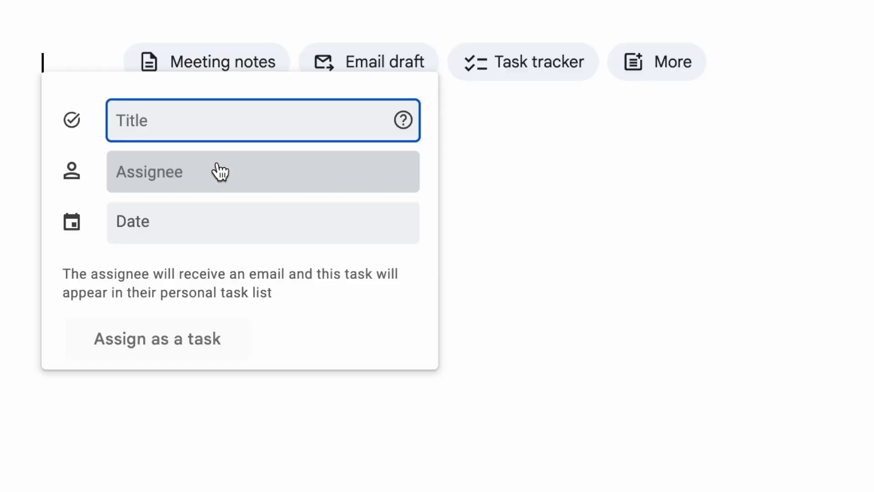